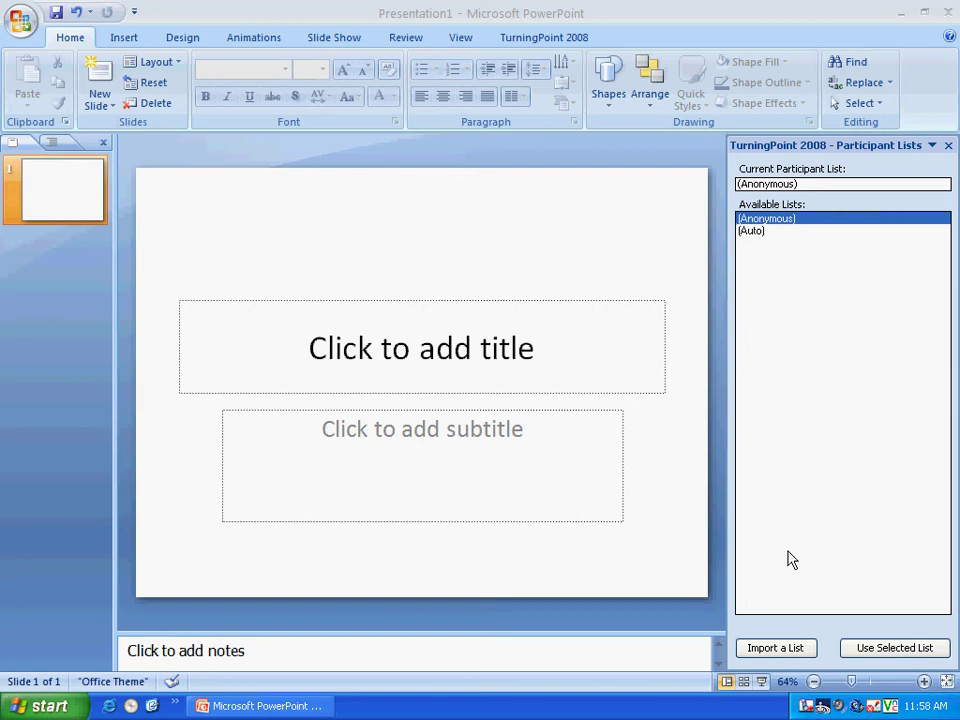
- Show the TurningPoint 2008 tools with the Participant Lists pane
{"action": "left_click", "coordinate": [552, 38]}
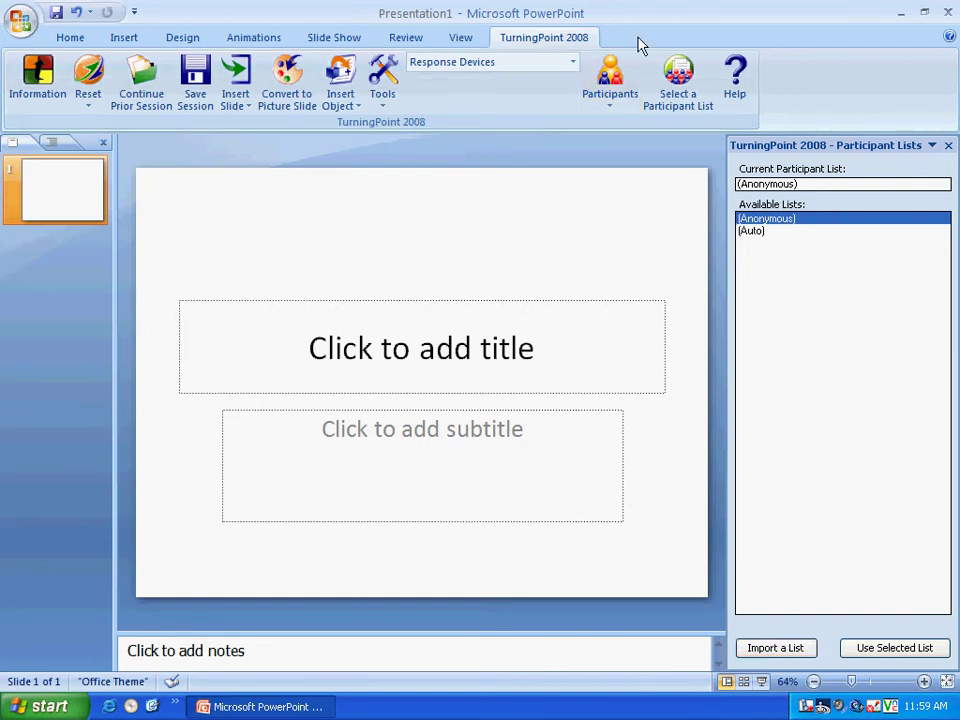
- Import 14664list.tpl from T:\Turning Point Technology\Turningpoint IDs\generic tps ids for creating lists
{"action": "left_click", "coordinate": [617, 112]}
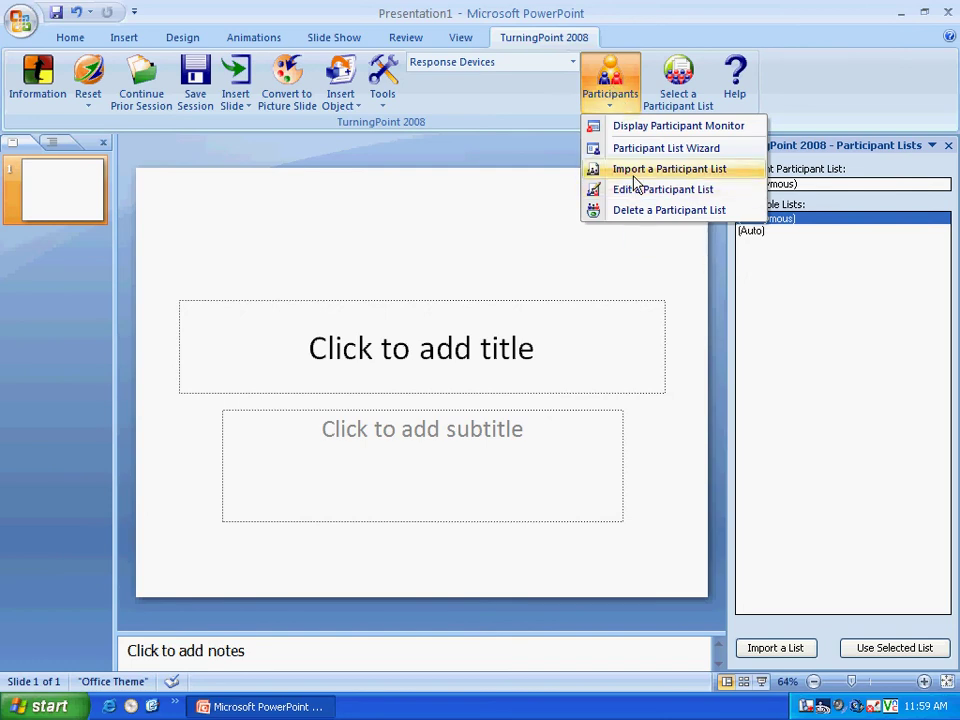
{"action": "left_click", "coordinate": [634, 172]}
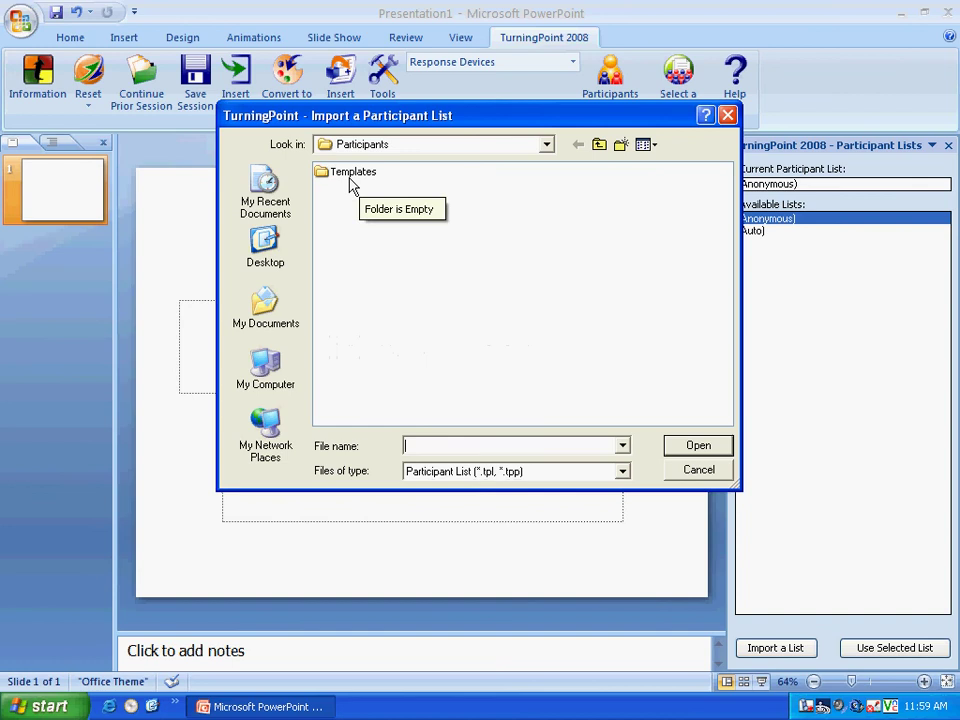
{"action": "left_click", "coordinate": [260, 382]}
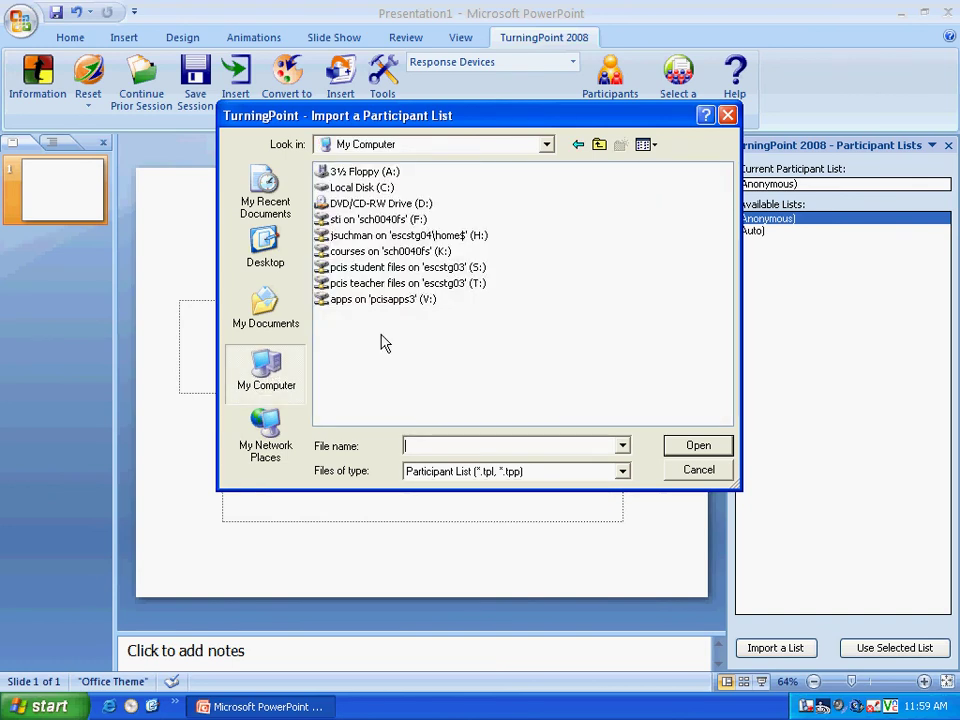
{"action": "double_click", "coordinate": [420, 283]}
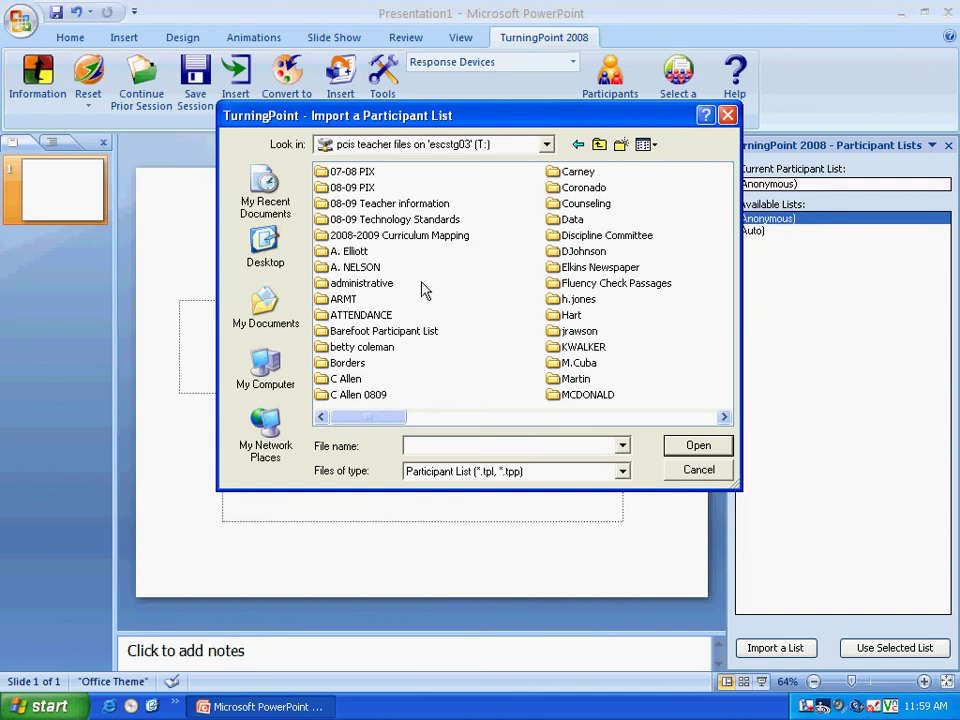
{"action": "left_click", "coordinate": [639, 418]}
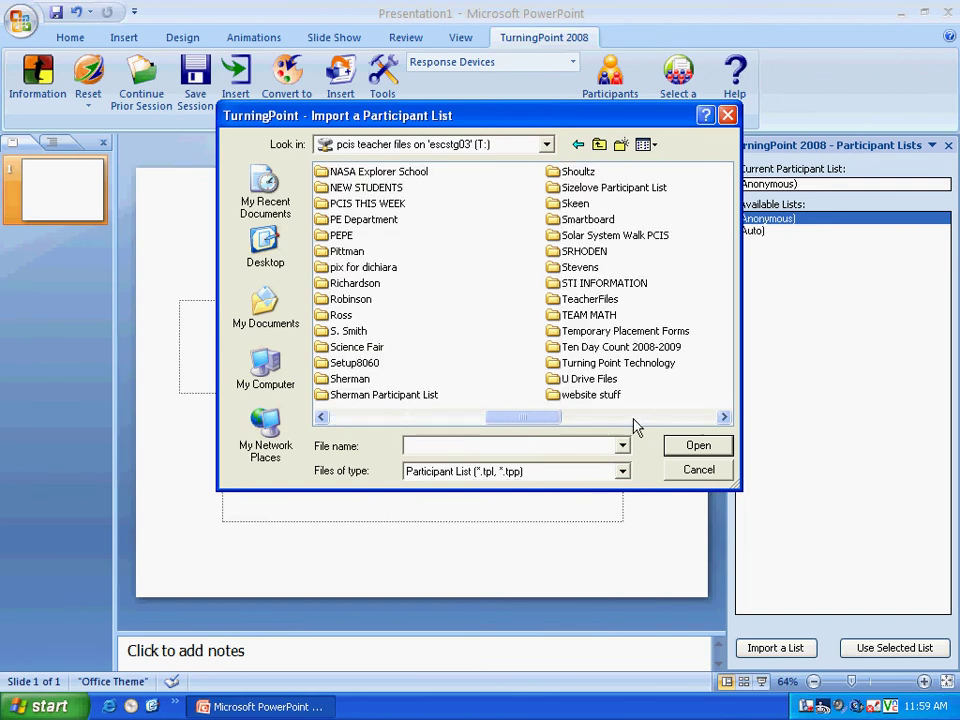
{"action": "left_click", "coordinate": [593, 366]}
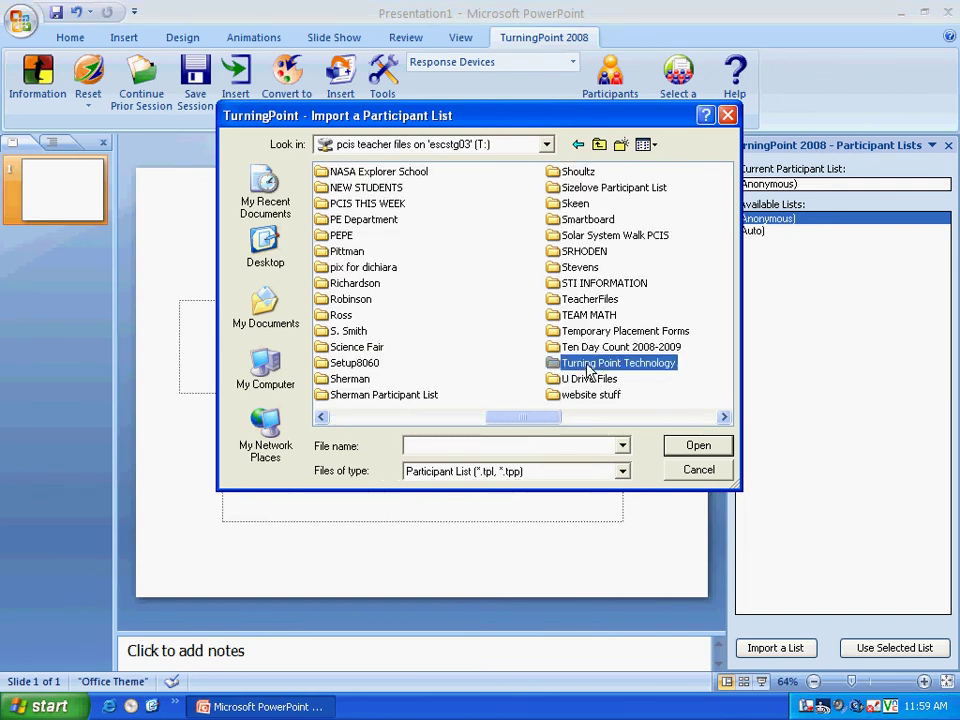
{"action": "double_click", "coordinate": [586, 366]}
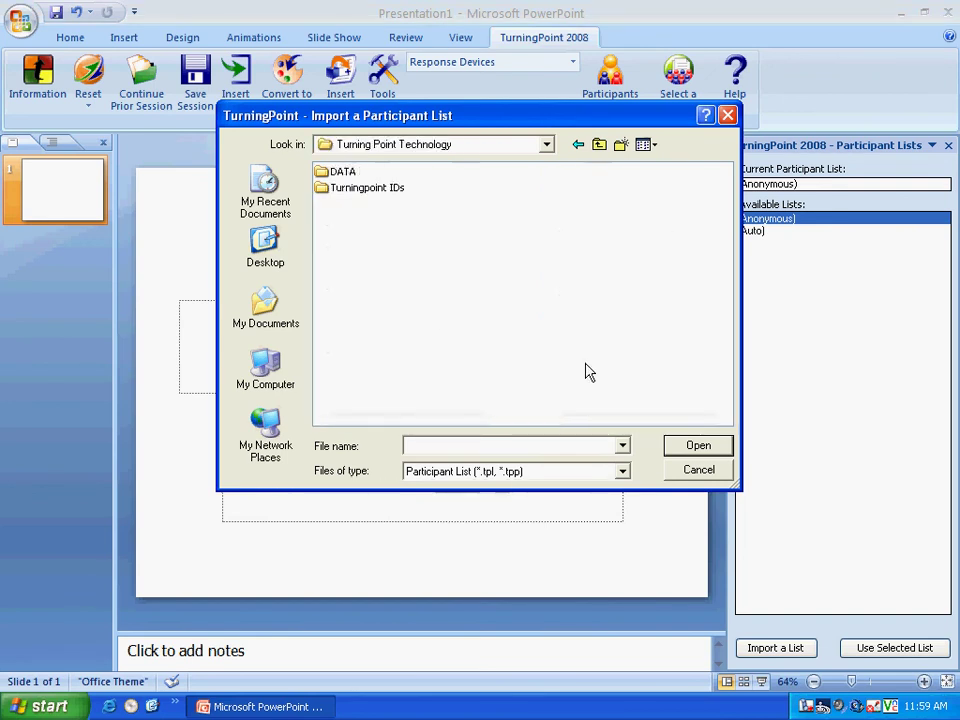
{"action": "double_click", "coordinate": [356, 189]}
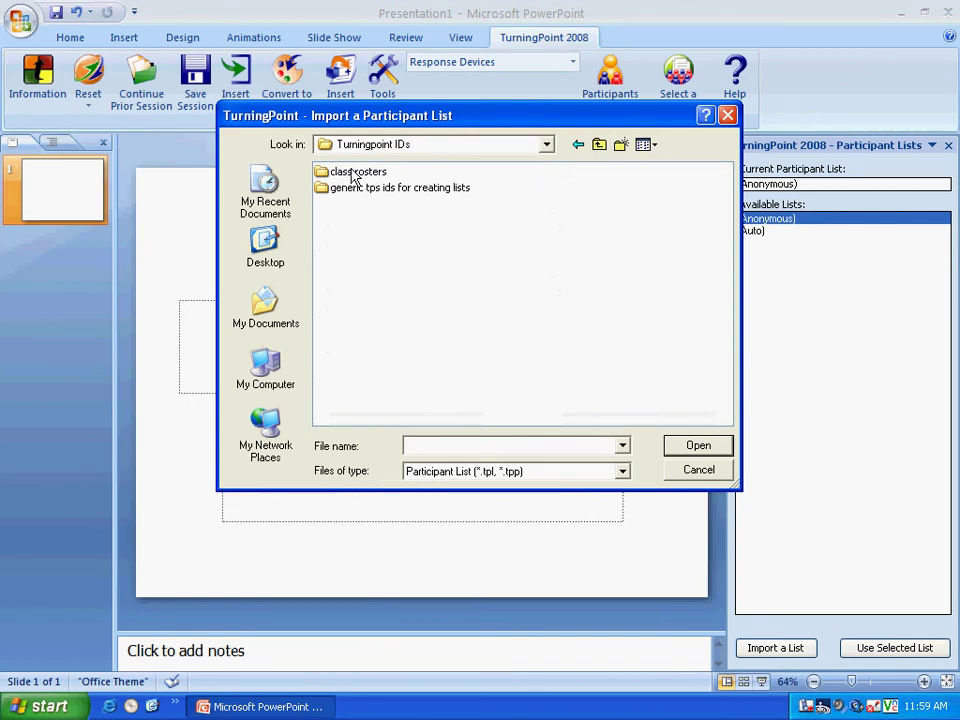
{"action": "left_click", "coordinate": [448, 192]}
{"action": "double_click", "coordinate": [447, 194]}
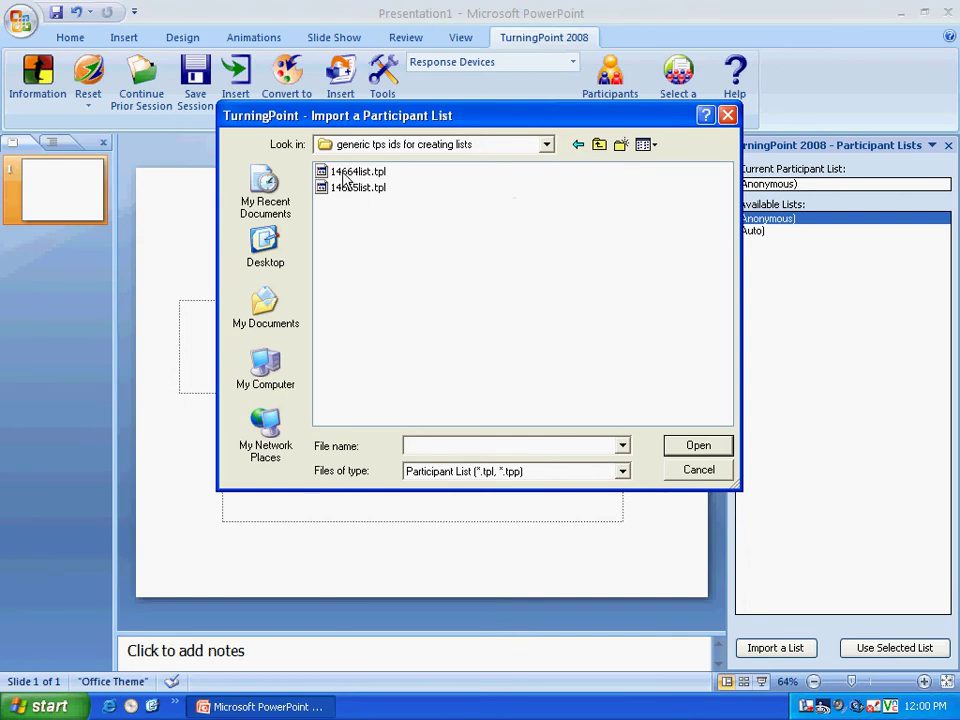
{"action": "left_click", "coordinate": [344, 173]}
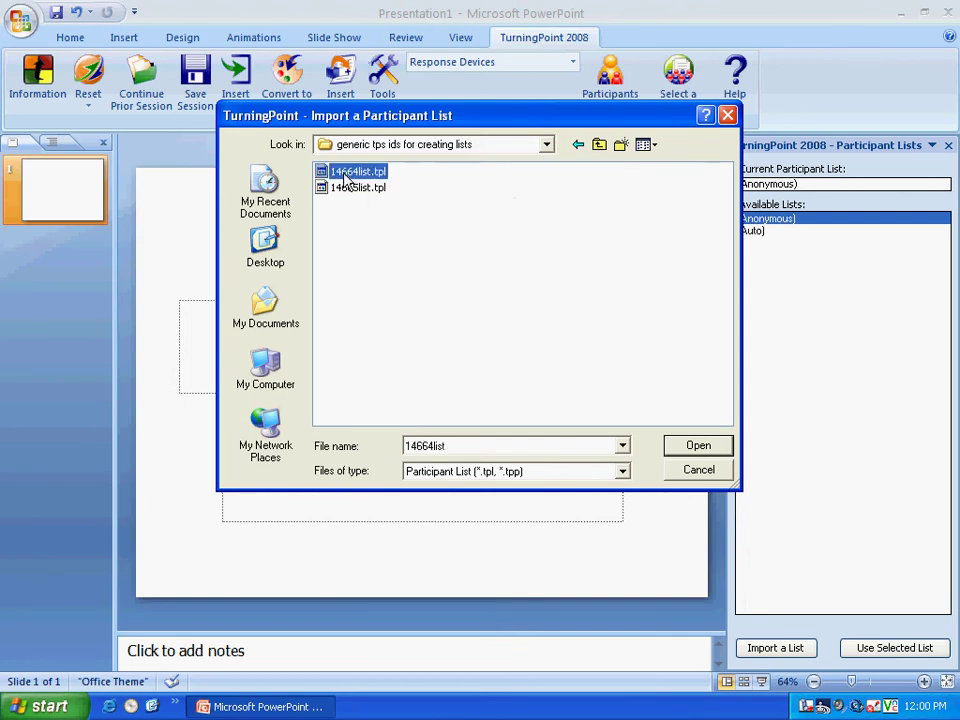
- Finish importing 14664list, then choose 14664list.tpl in the Participants folder for editing
{"action": "left_click", "coordinate": [697, 446]}
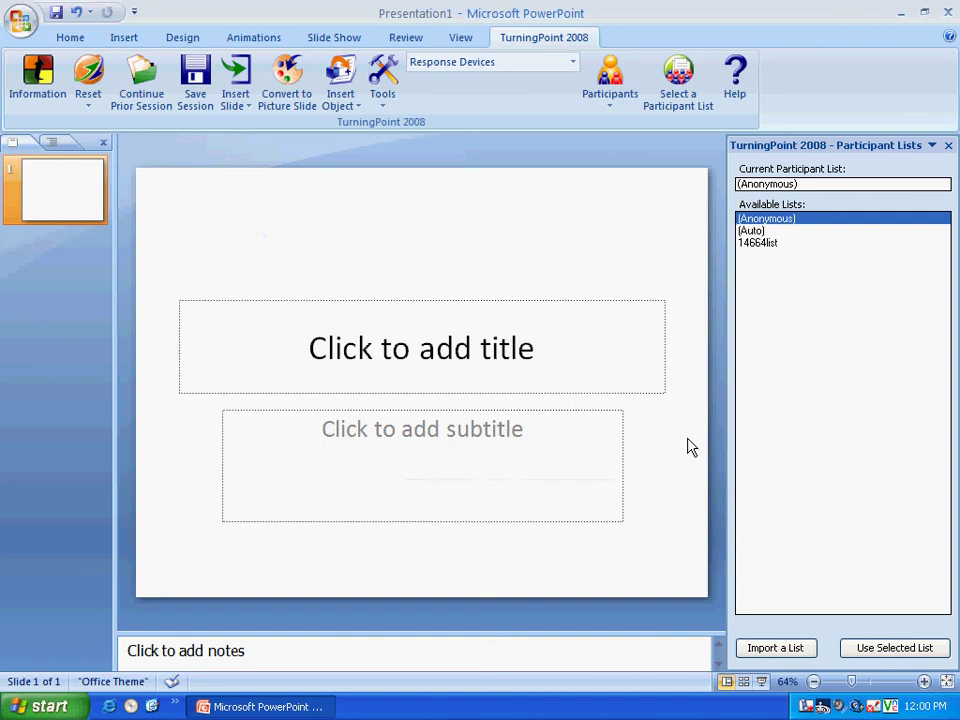
{"action": "left_click", "coordinate": [762, 246]}
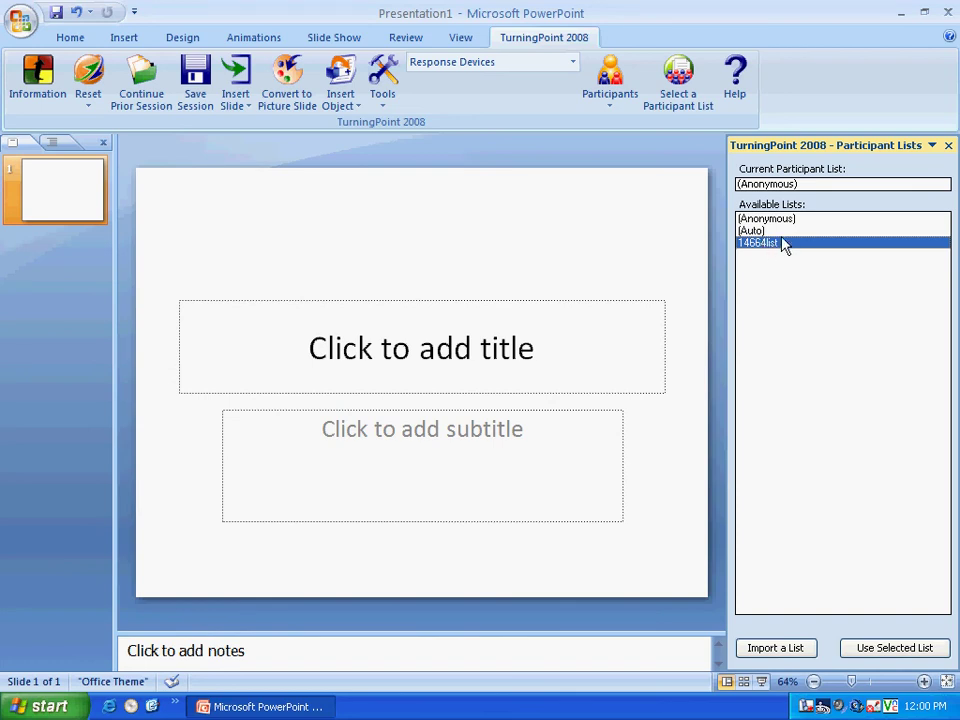
{"action": "left_click", "coordinate": [617, 108]}
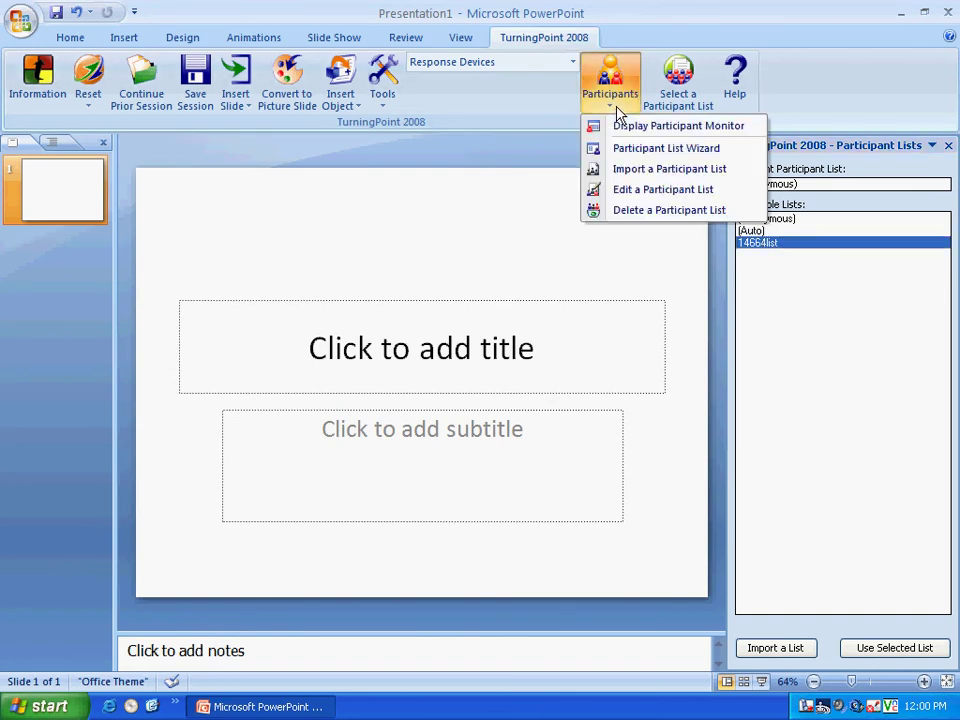
{"action": "left_click", "coordinate": [625, 191]}
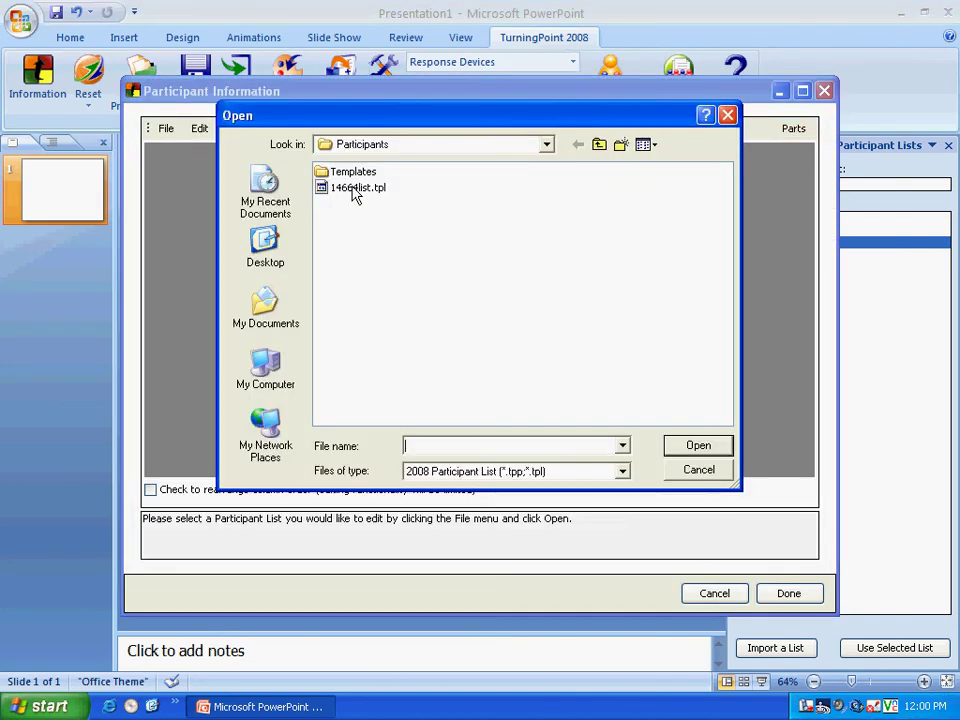
{"action": "left_click", "coordinate": [353, 189]}
{"action": "left_click", "coordinate": [546, 146]}
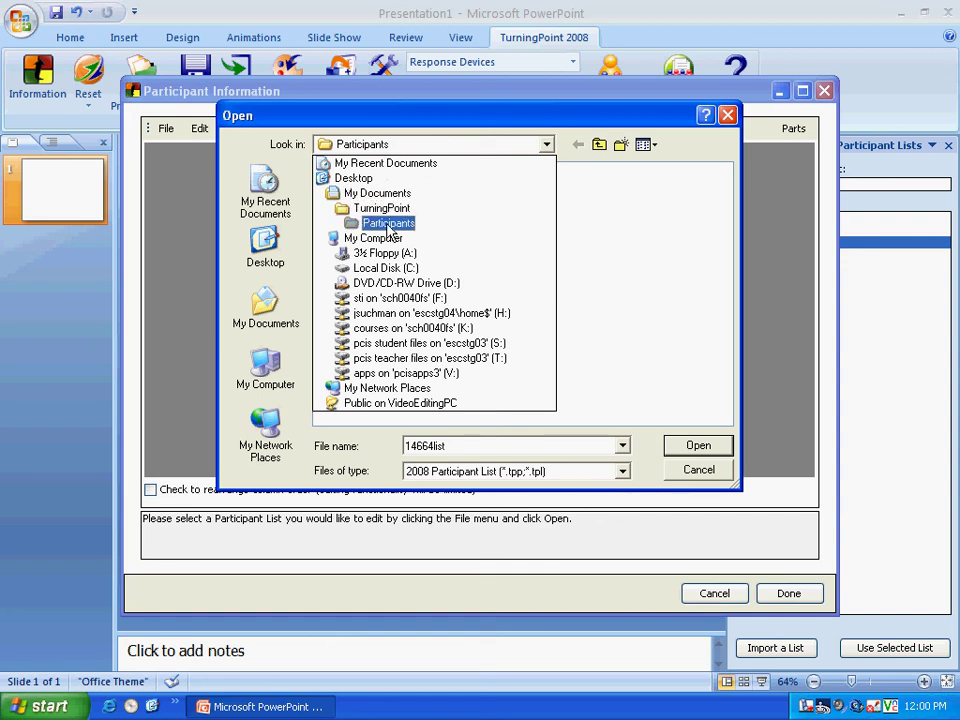
{"action": "left_click", "coordinate": [690, 452]}
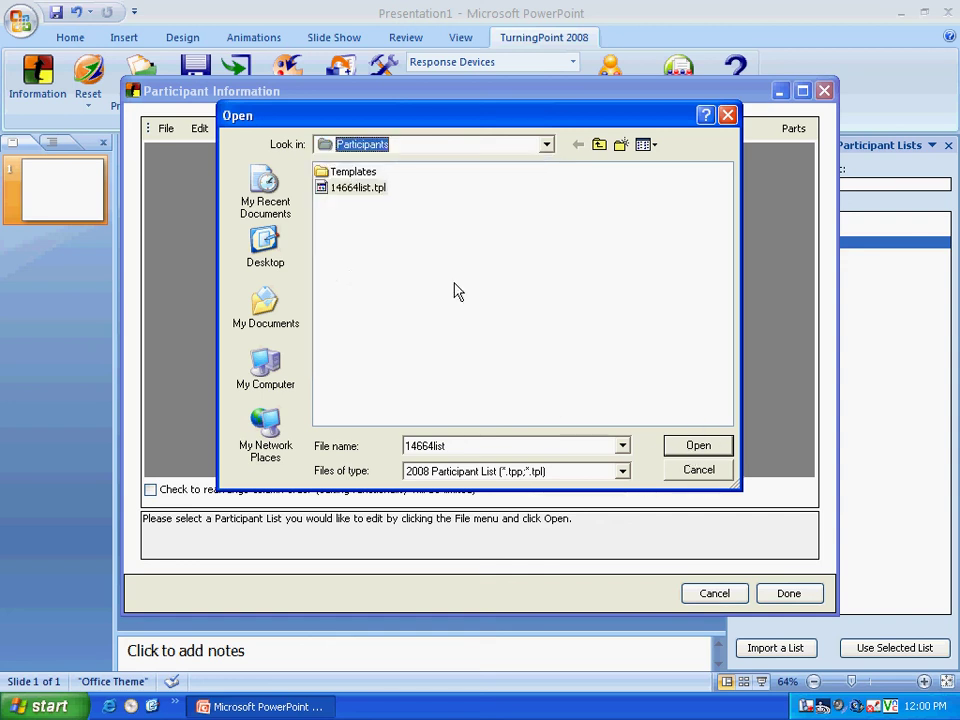
{"action": "left_click", "coordinate": [358, 188]}
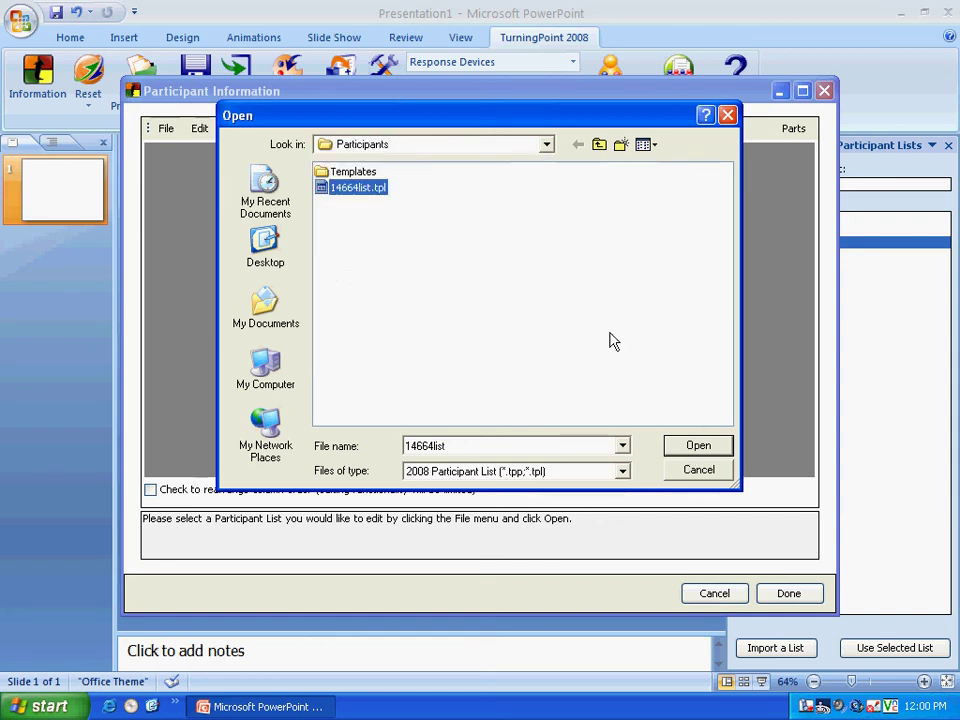
- Open 14664list.tpl and enter a student's first and last name in row 4
{"action": "left_click", "coordinate": [708, 446]}
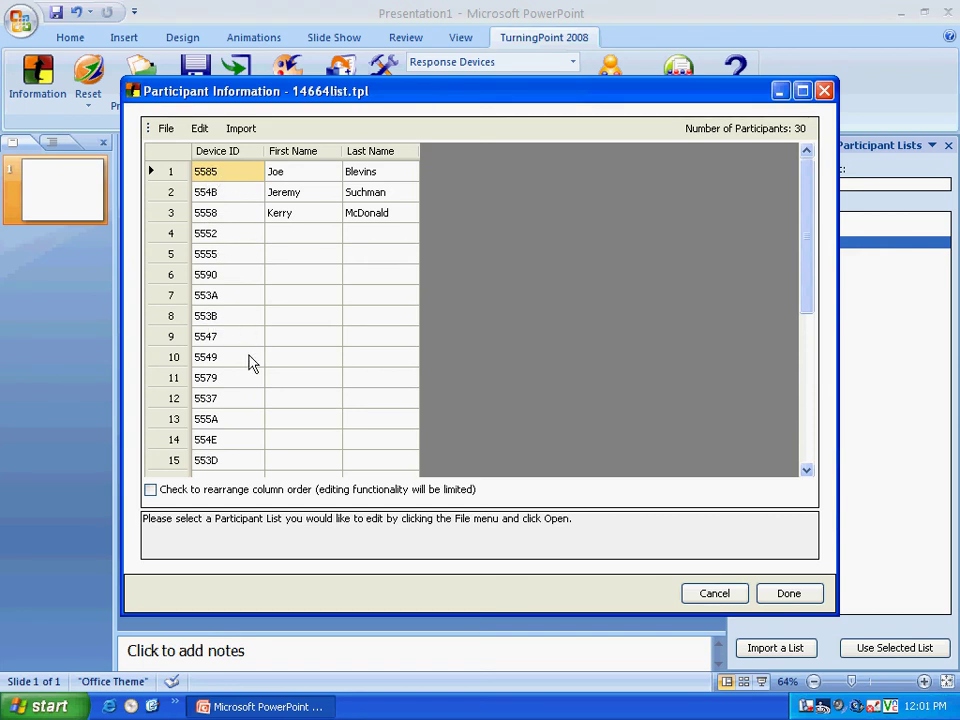
{"action": "left_click", "coordinate": [290, 236]}
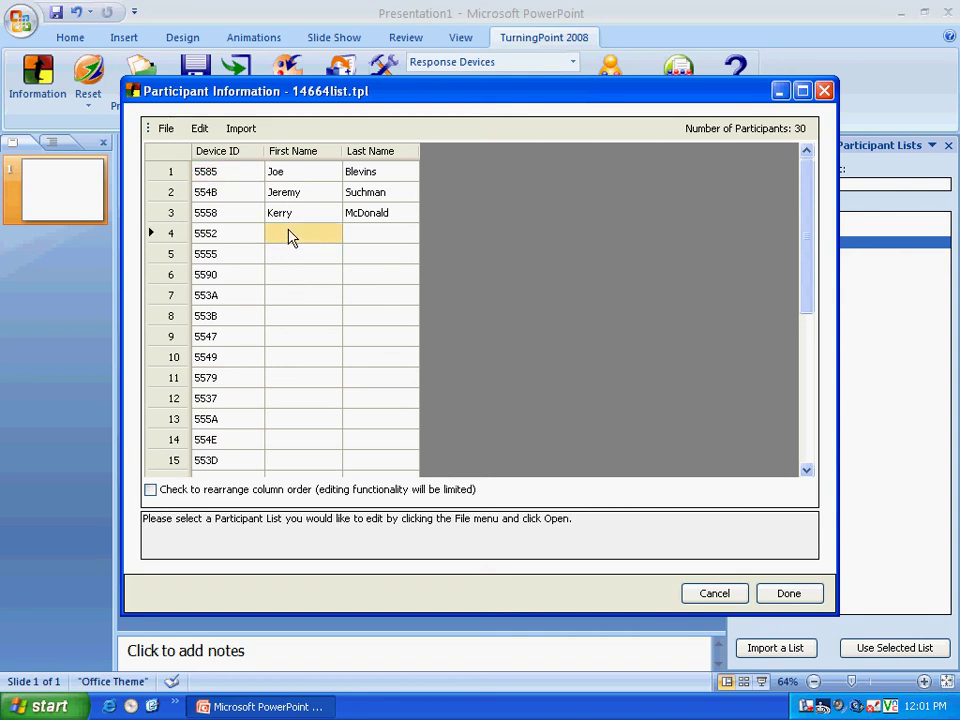
{"action": "key", "text": "Tab"}
{"action": "key", "text": "Tab"}
{"action": "key", "text": "Tab"}
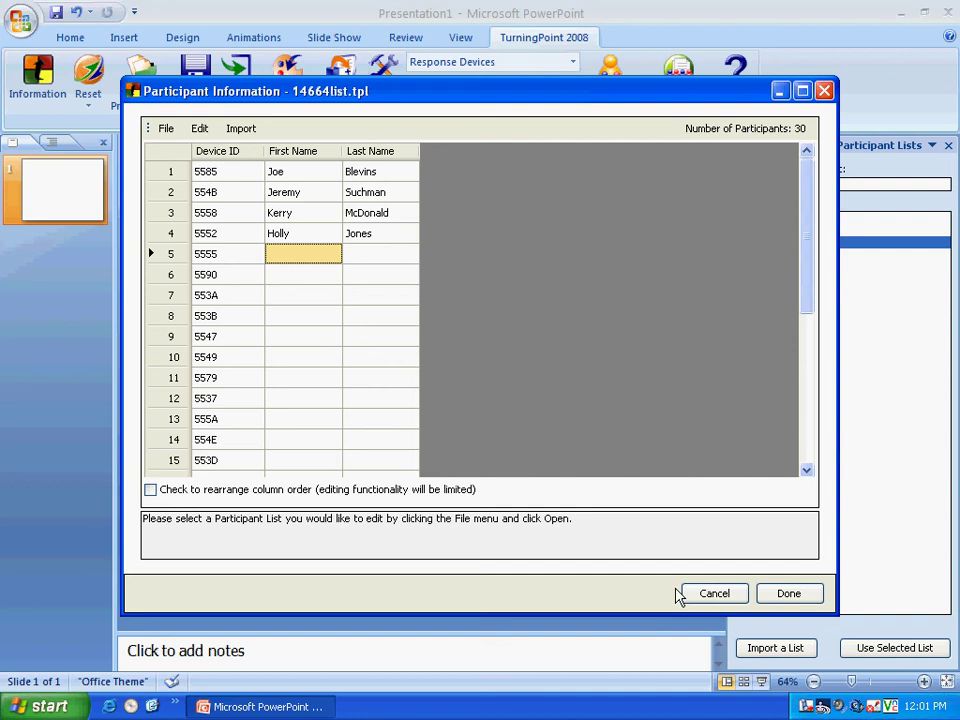
- Save the edited list via File > Save As as Suchman1stperiod, then close the editor with Done
{"action": "left_click", "coordinate": [166, 129]}
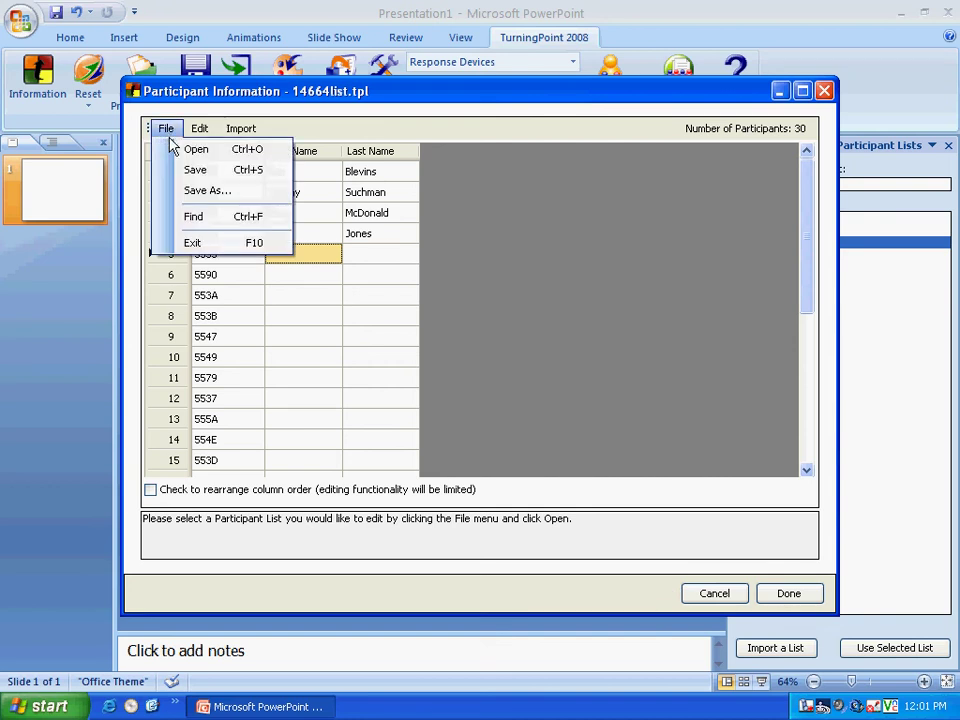
{"action": "left_click", "coordinate": [193, 192]}
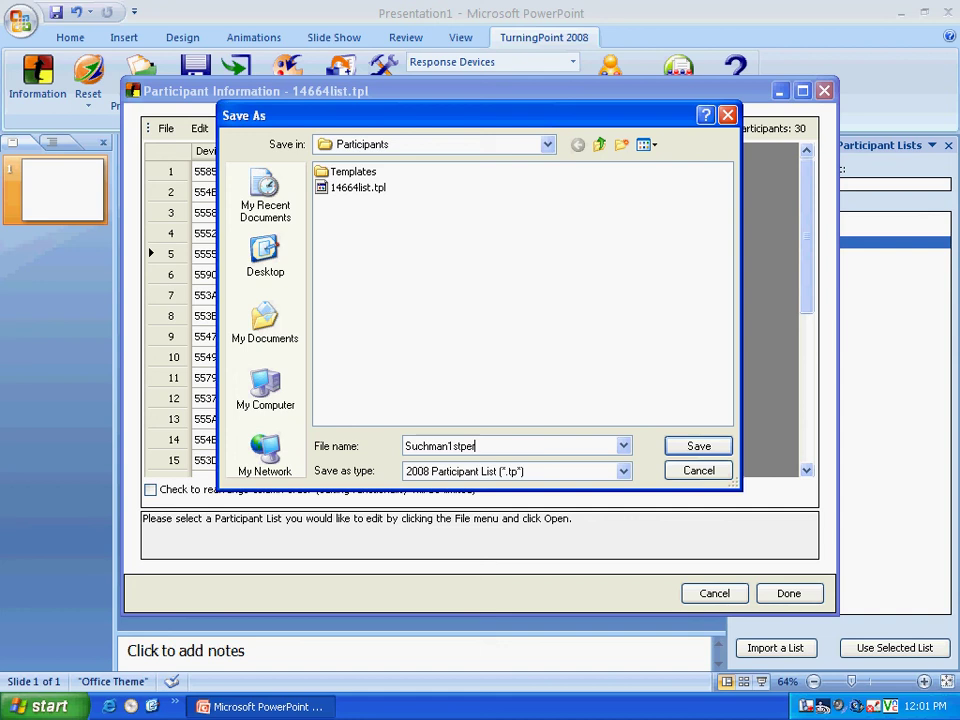
{"action": "key", "text": "Return"}
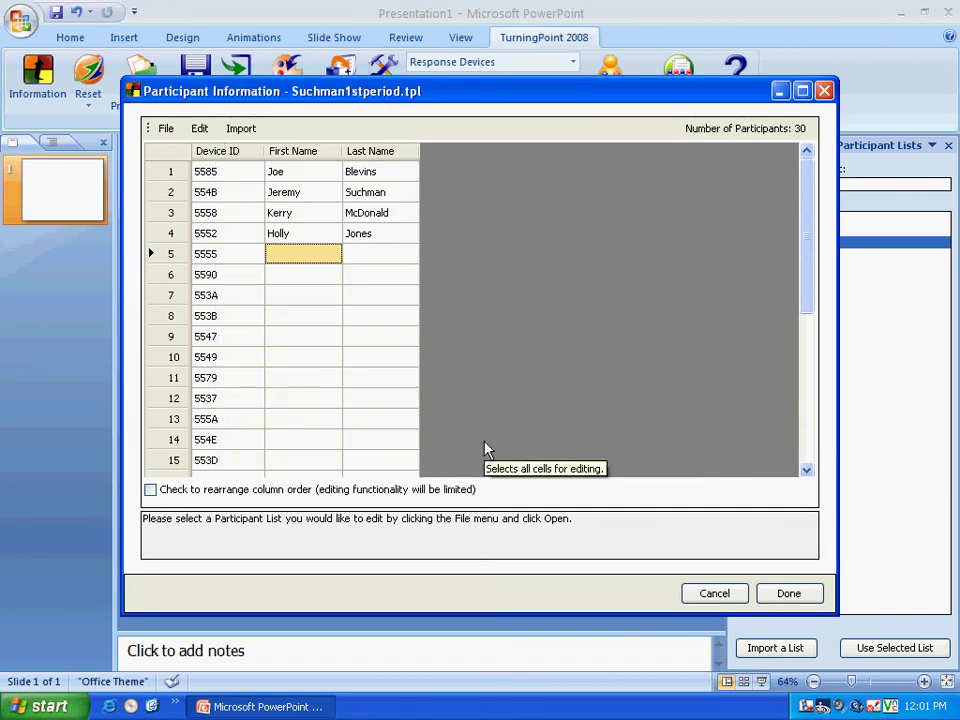
{"action": "left_click", "coordinate": [775, 600]}
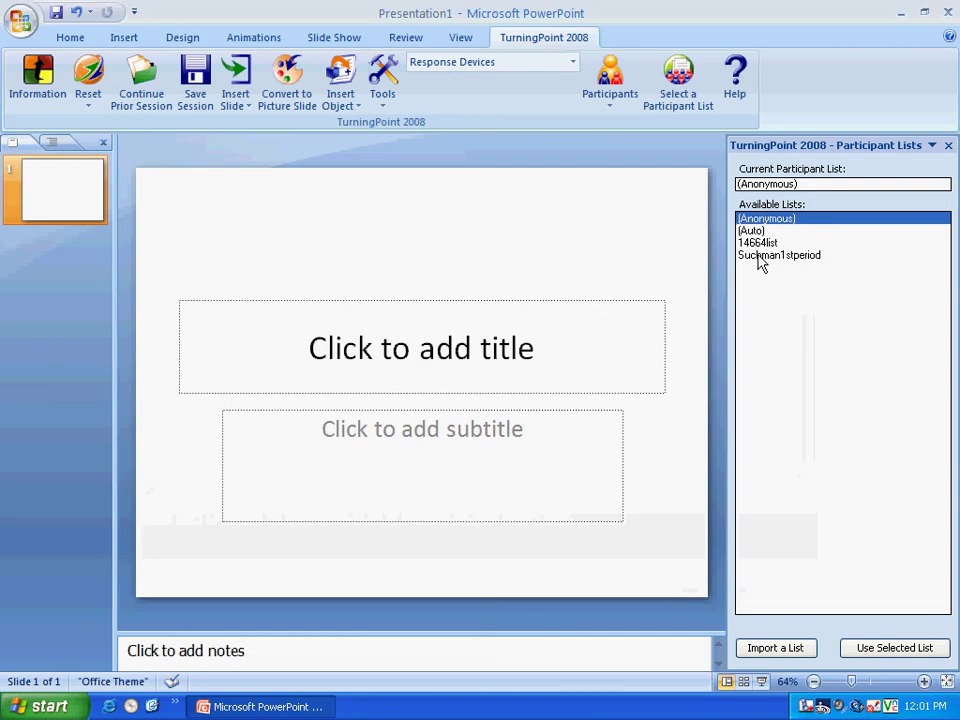
- Select Suchman1stperiod in Available Lists and make it the current list
{"action": "left_click", "coordinate": [758, 257]}
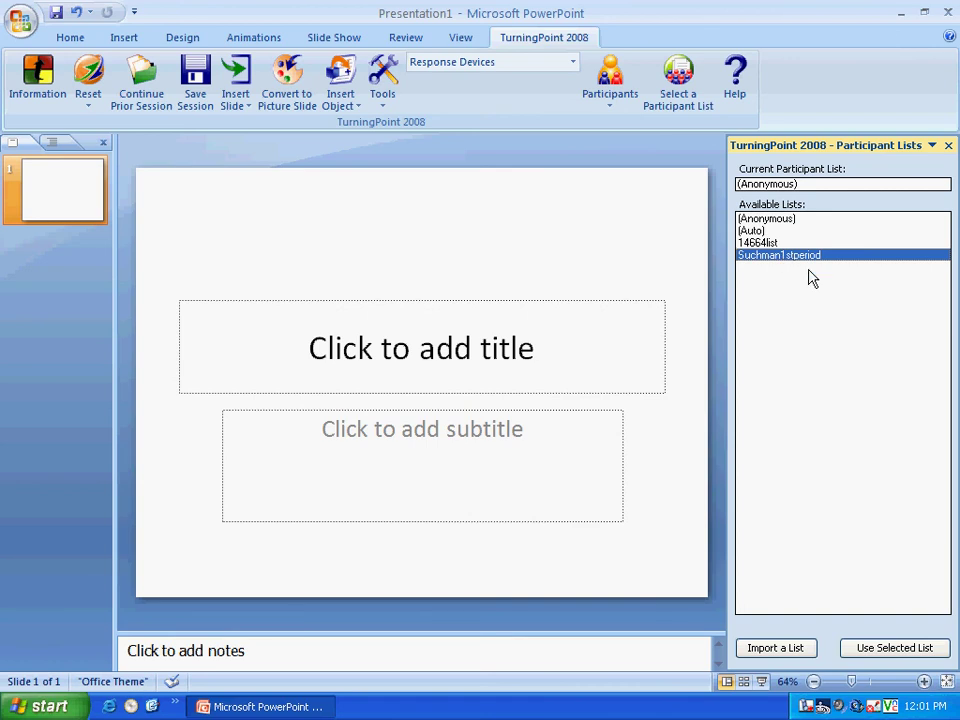
{"action": "left_click", "coordinate": [884, 650]}
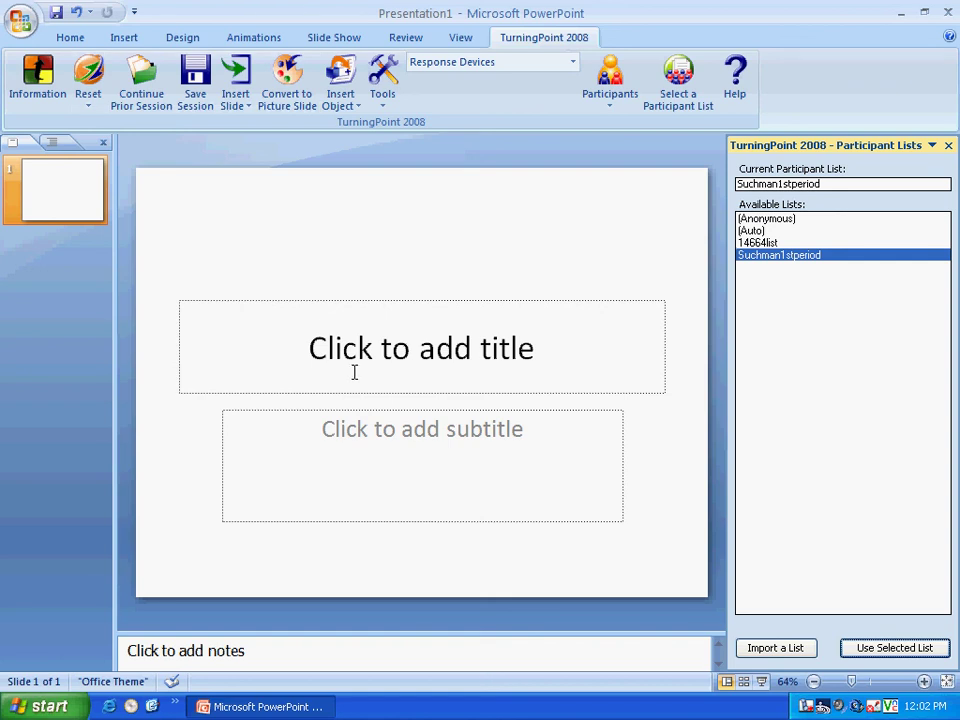
- Reopen Suchman1stperiod.tpl in the participant editor to review its saved names
{"action": "left_click", "coordinate": [776, 256]}
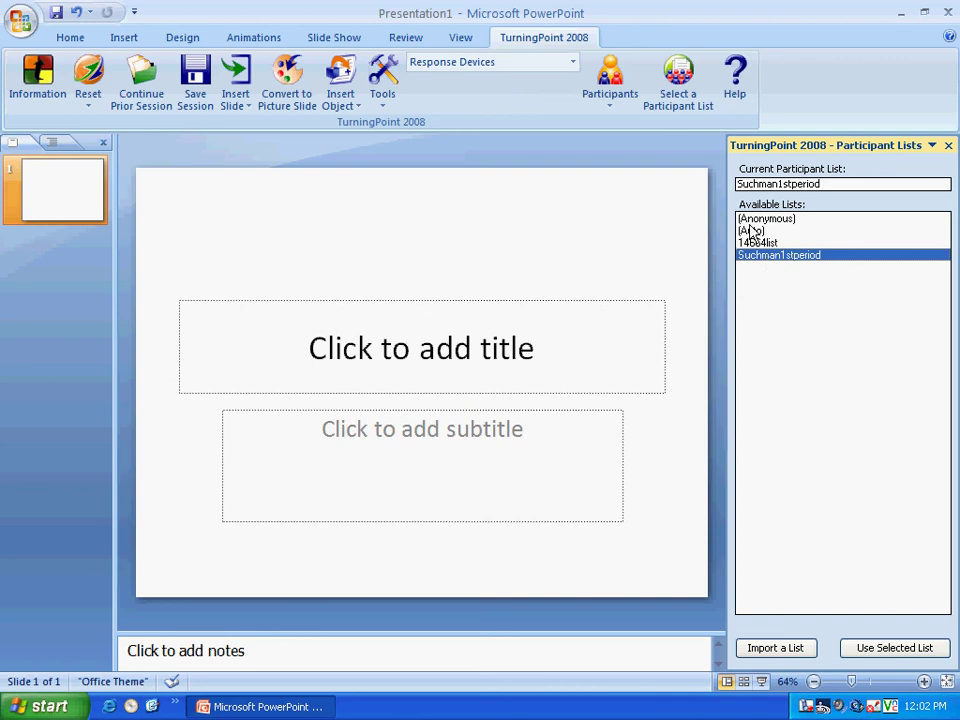
{"action": "left_click", "coordinate": [628, 102]}
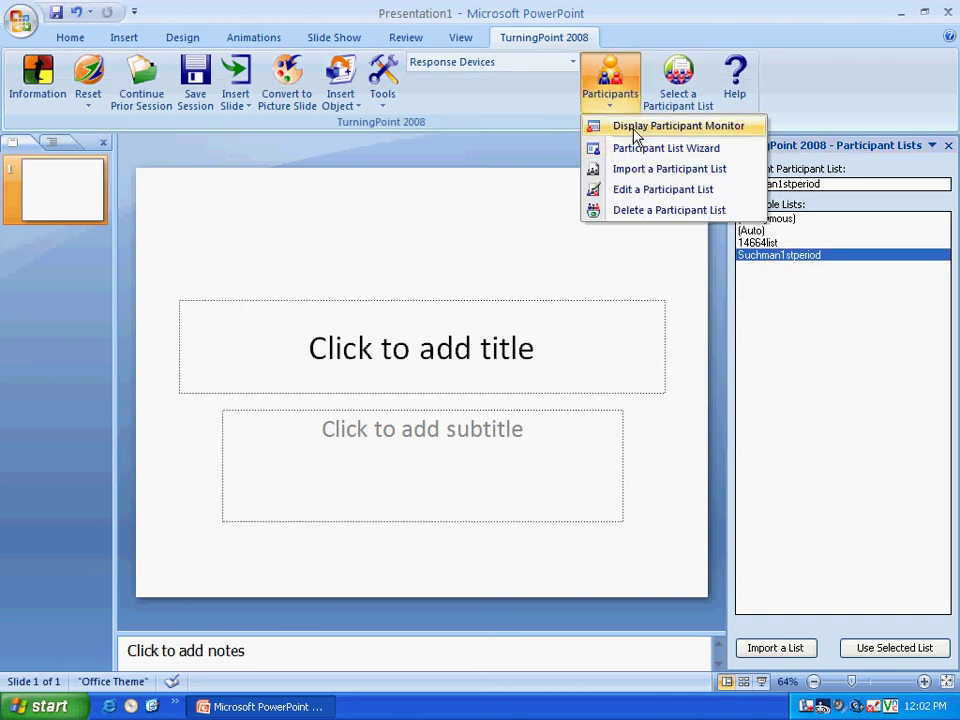
{"action": "left_click", "coordinate": [636, 199]}
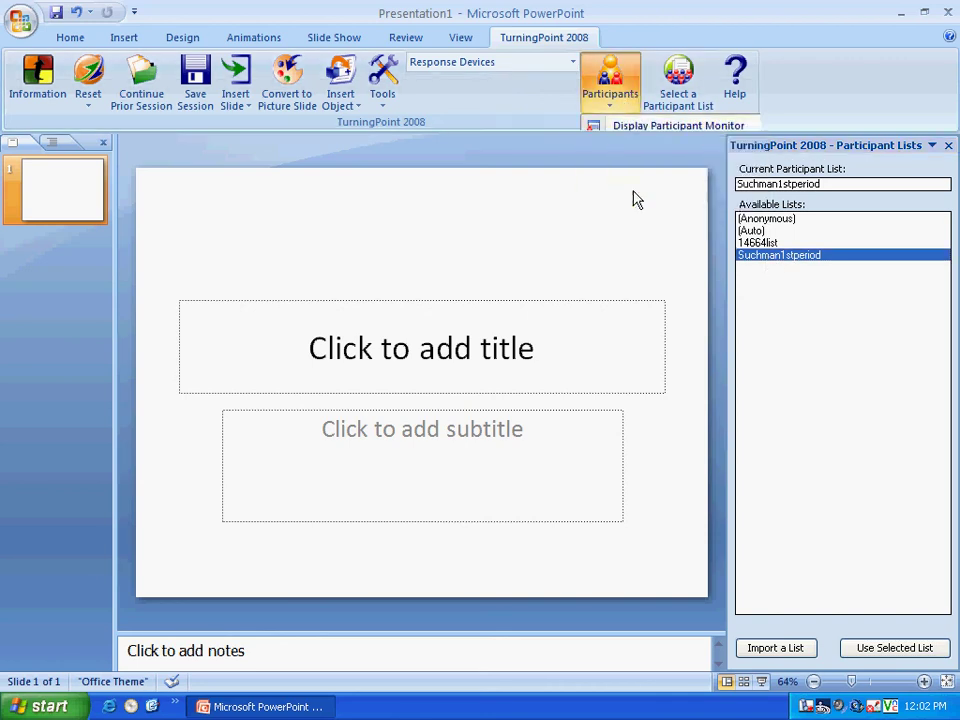
{"action": "left_click", "coordinate": [378, 203]}
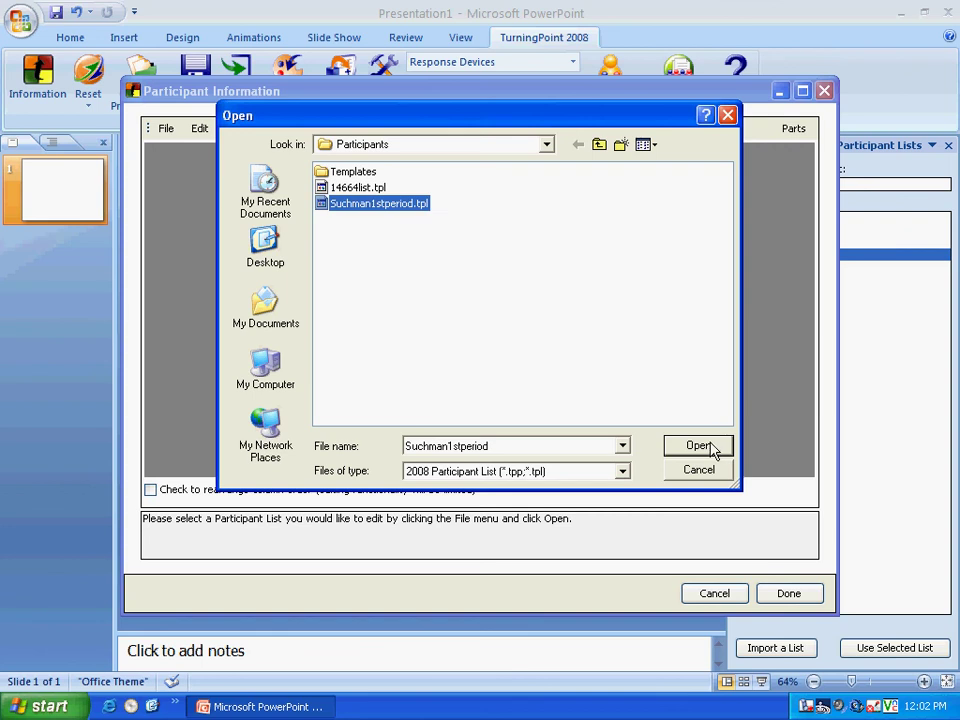
{"action": "left_click", "coordinate": [712, 449]}
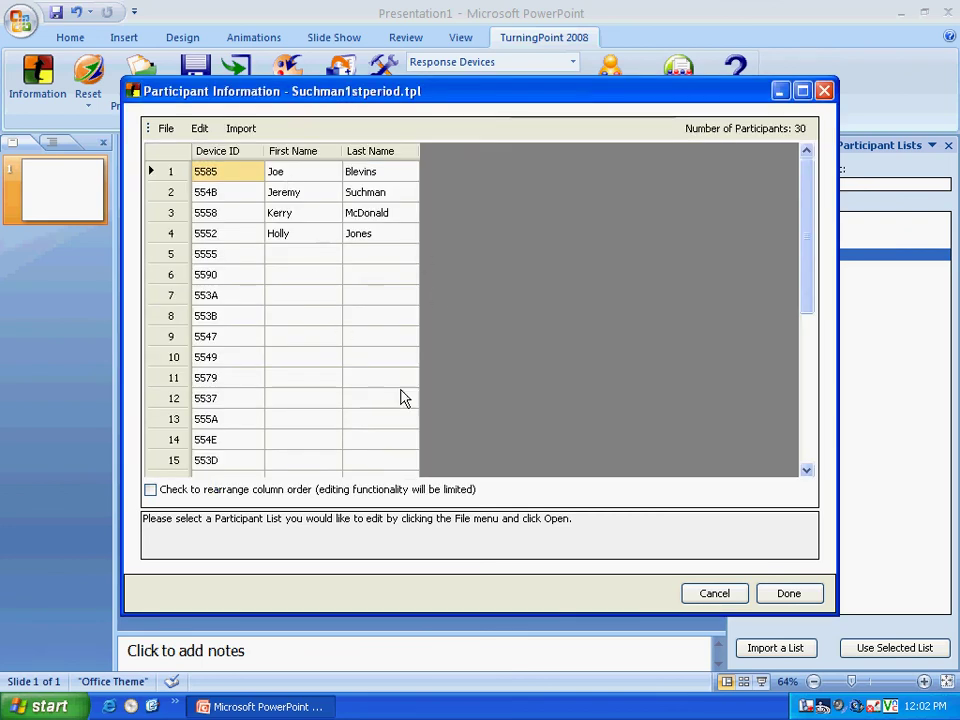